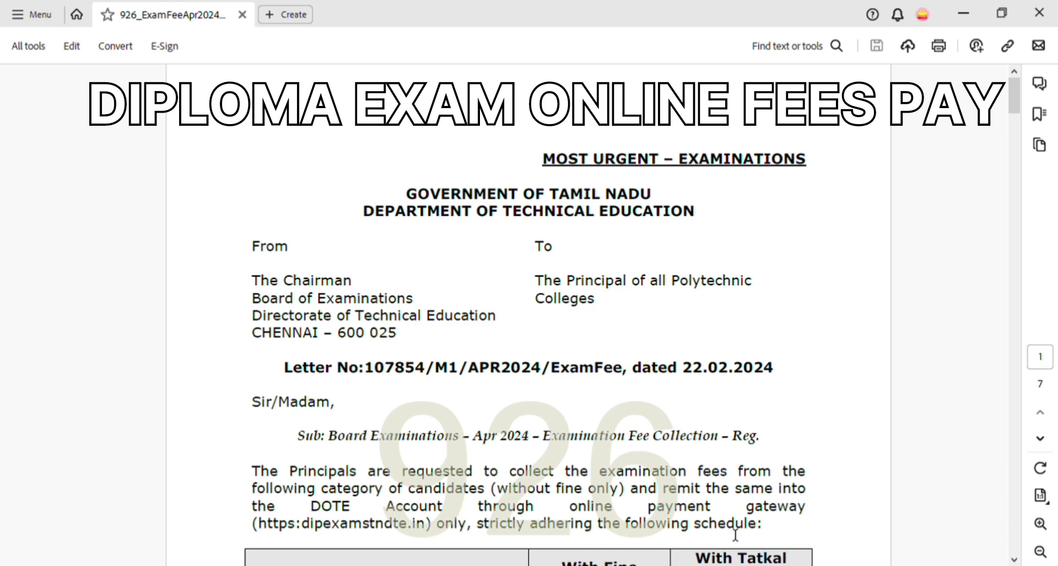
- Scroll page 1 of the circular to the fee schedule table with the Rs. 150 and Rs. 750 fine periods
{"action": "scroll", "coordinate": [736, 534], "scroll_direction": "down", "scroll_amount": 5}
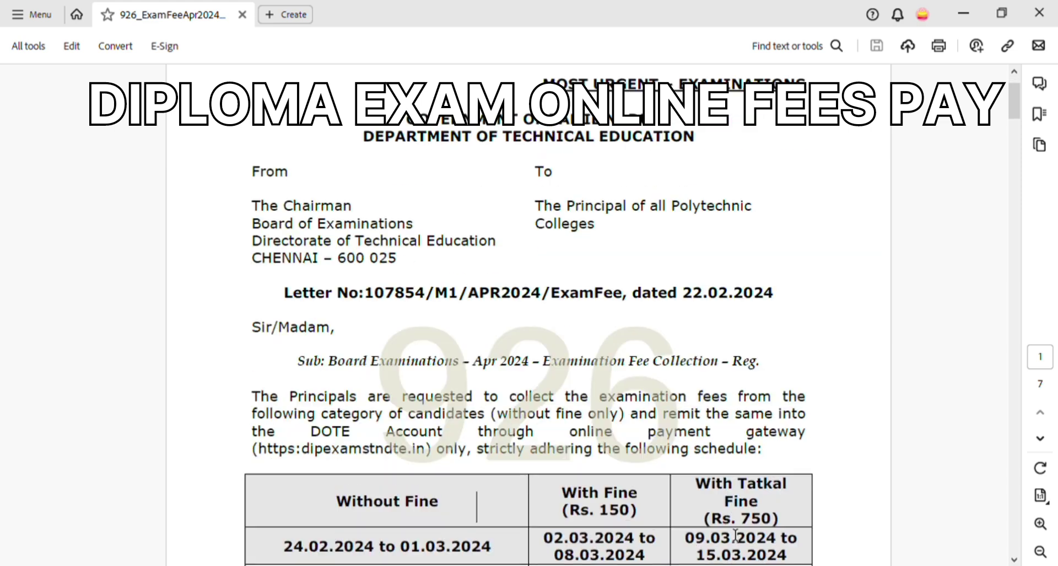
{"action": "scroll", "coordinate": [736, 534], "scroll_direction": "down", "scroll_amount": 4}
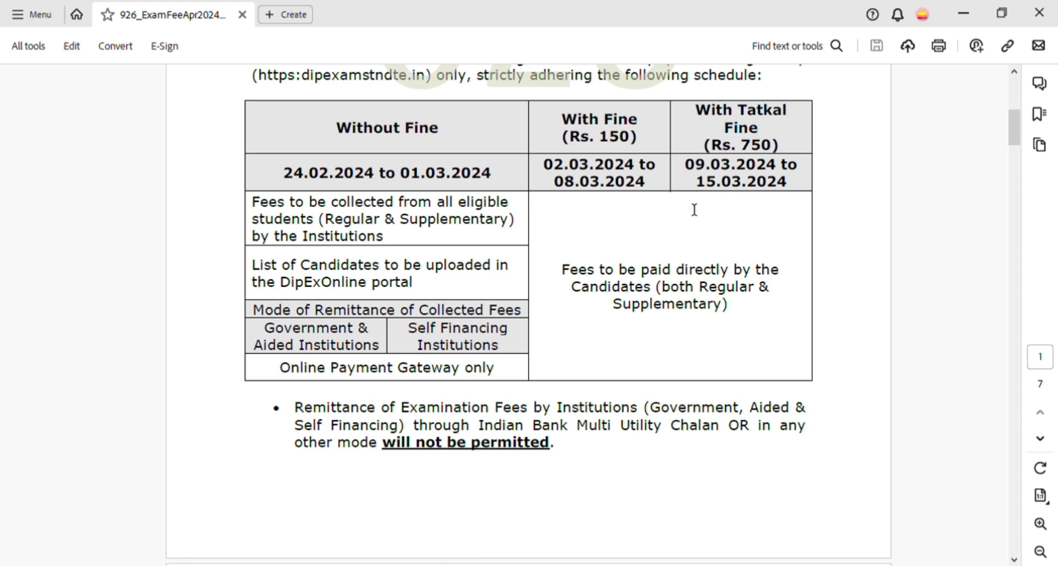
- Scroll to page 2's Diploma Examination Fee Structure table, from Rs. 65 per subject to the Rs. 60 marksheet fee
{"action": "scroll", "coordinate": [578, 351], "scroll_direction": "down", "scroll_amount": 5}
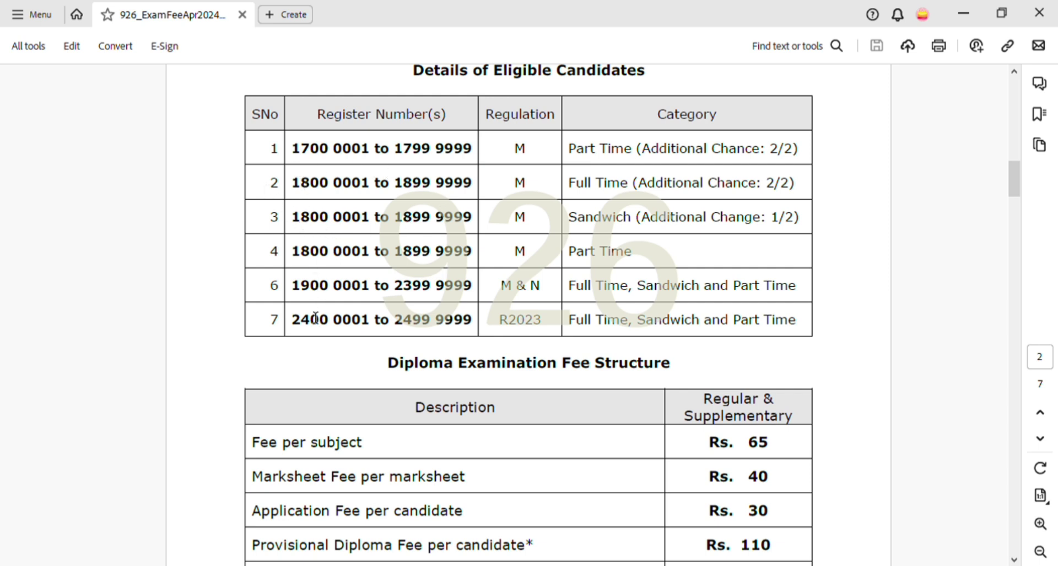
{"action": "scroll", "coordinate": [378, 466], "scroll_direction": "down", "scroll_amount": 4}
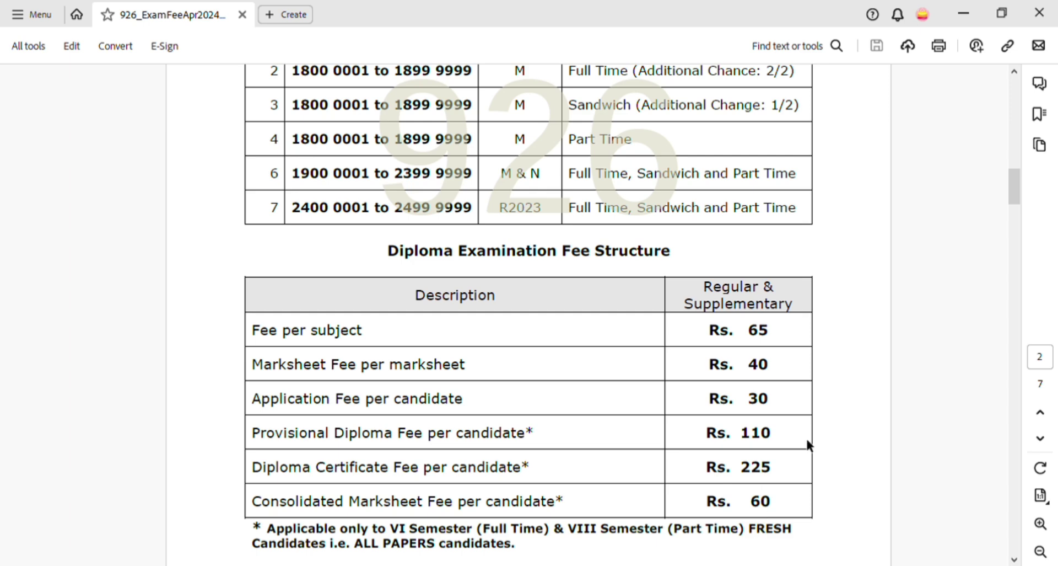
- Switch to Chrome, search Google for 'dipexams' and open the DipExOnline result
{"action": "key", "text": "alt+Tab"}
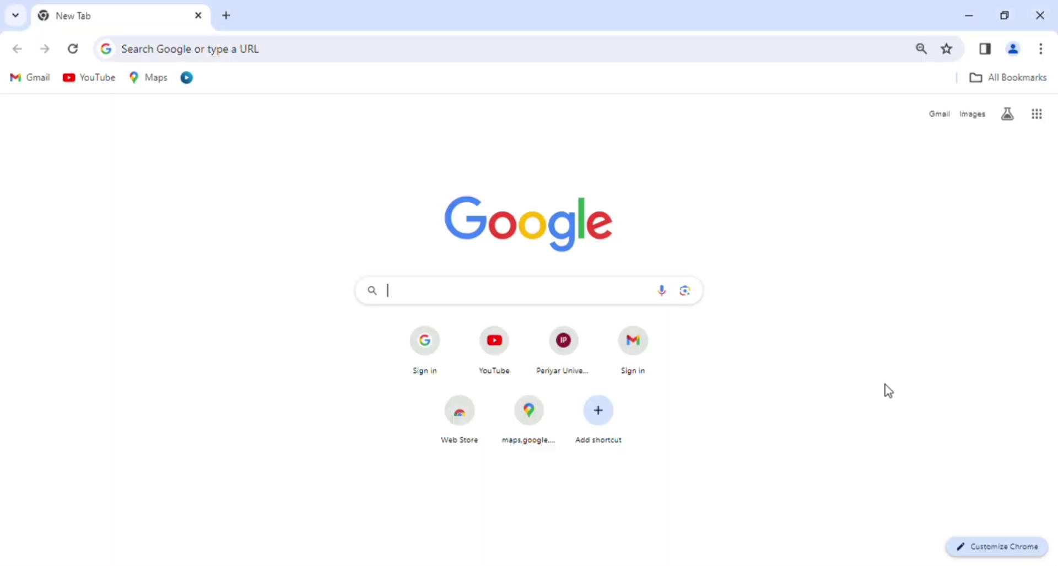
{"action": "type", "text": "di"}
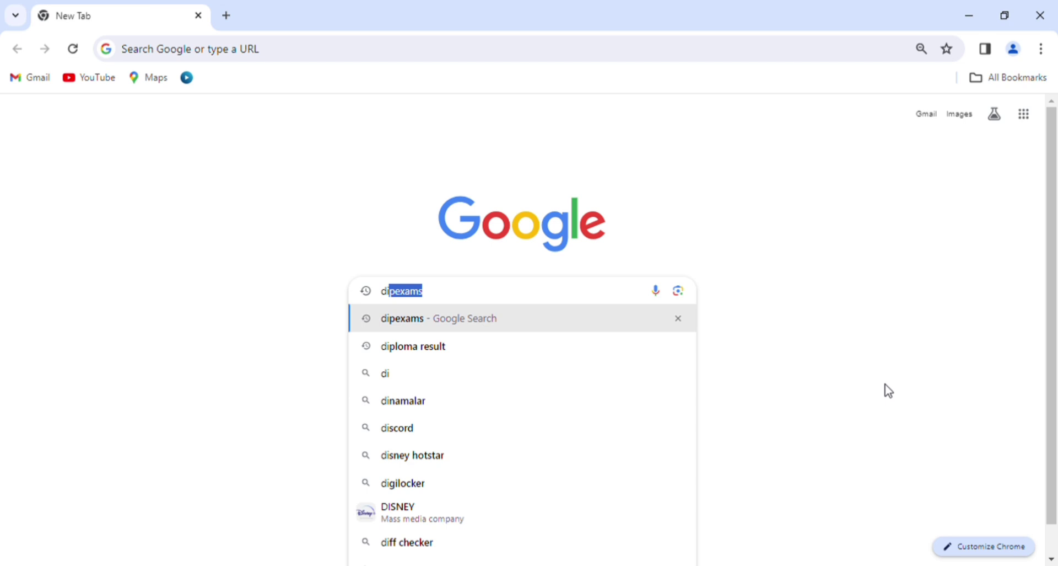
{"action": "key", "text": "Return"}
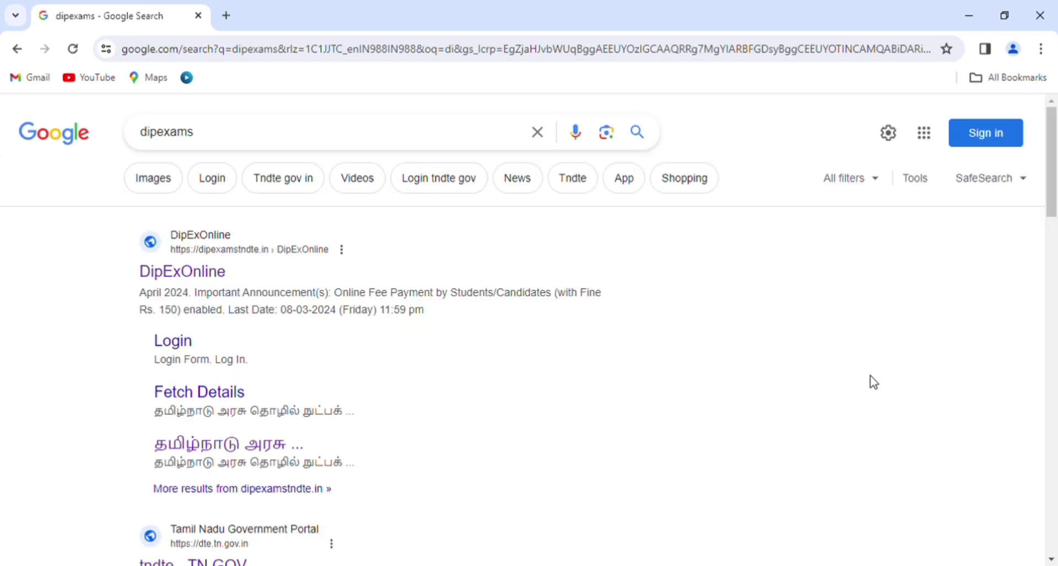
{"action": "left_click", "coordinate": [226, 275]}
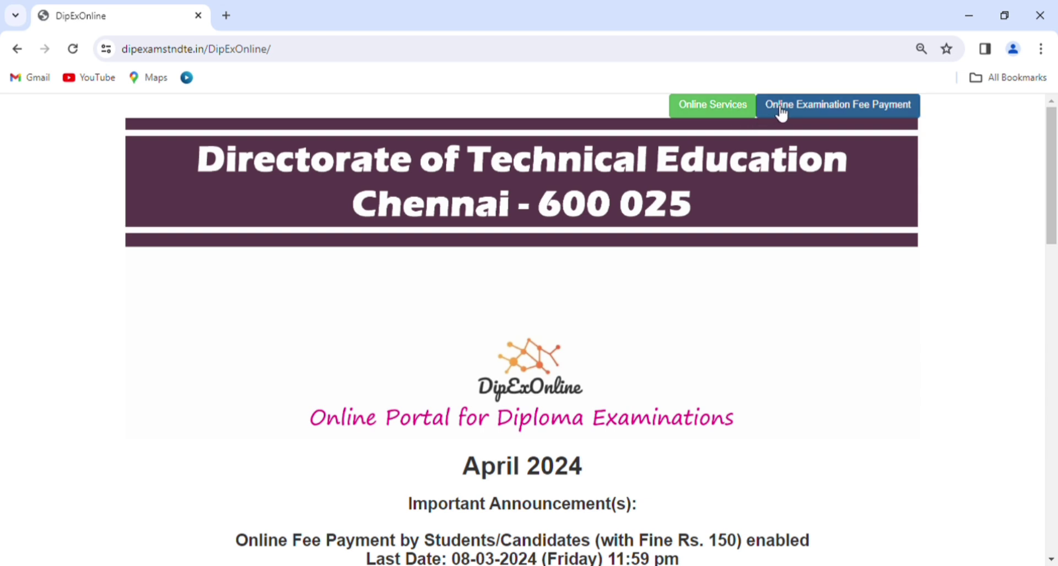
- Open Online Examination Fee Payment from the DipExOnline home page
{"action": "left_click", "coordinate": [852, 116]}
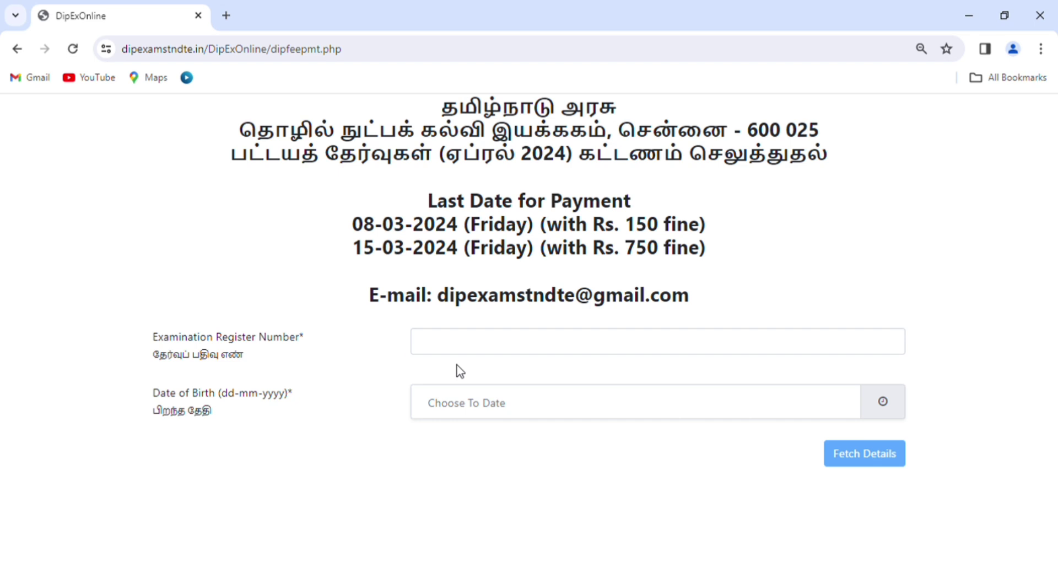
- Enter the candidate's examination register number and date of birth (dd-mm-yyyy) on the fee form
{"action": "left_click", "coordinate": [460, 347]}
{"action": "type", "text": "2"}
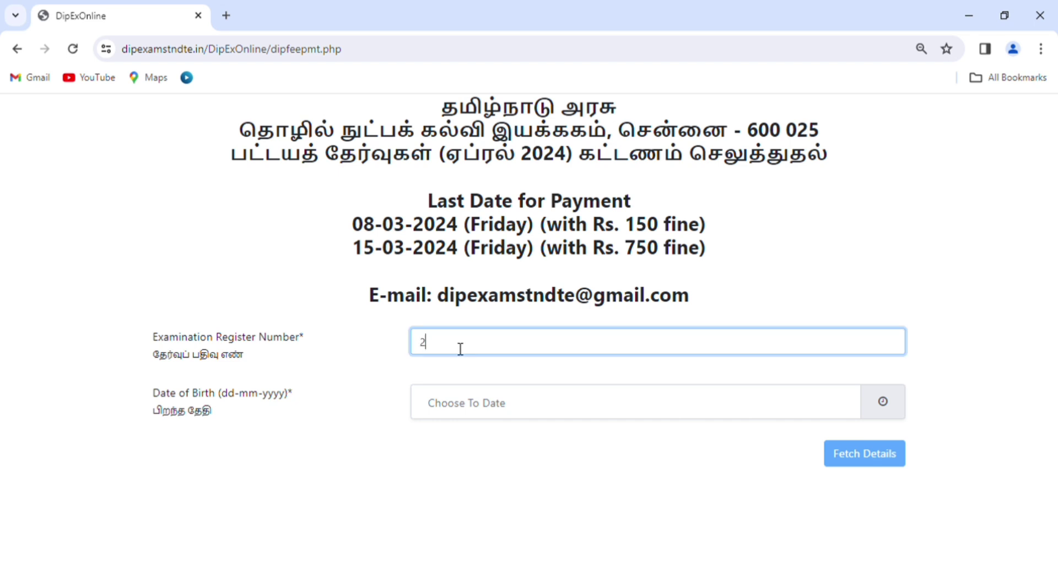
{"action": "type", "text": "021••"}
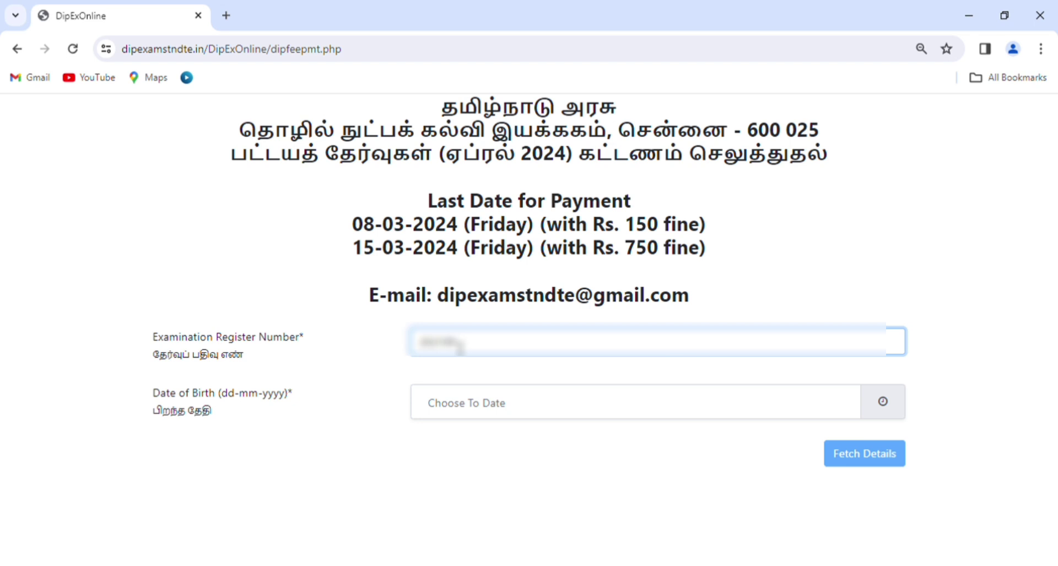
{"action": "type", "text": "••"}
{"action": "left_click", "coordinate": [484, 414]}
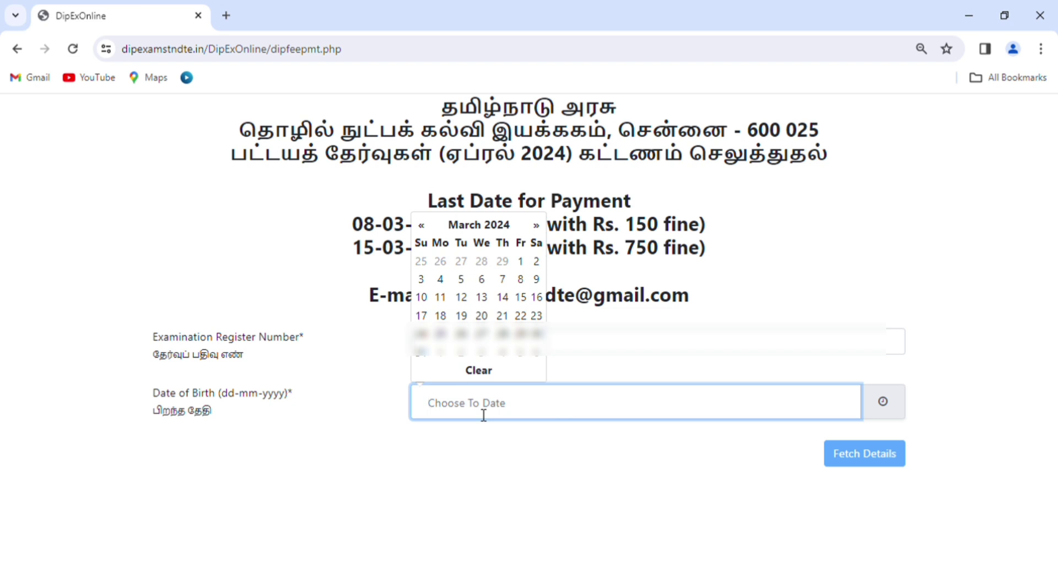
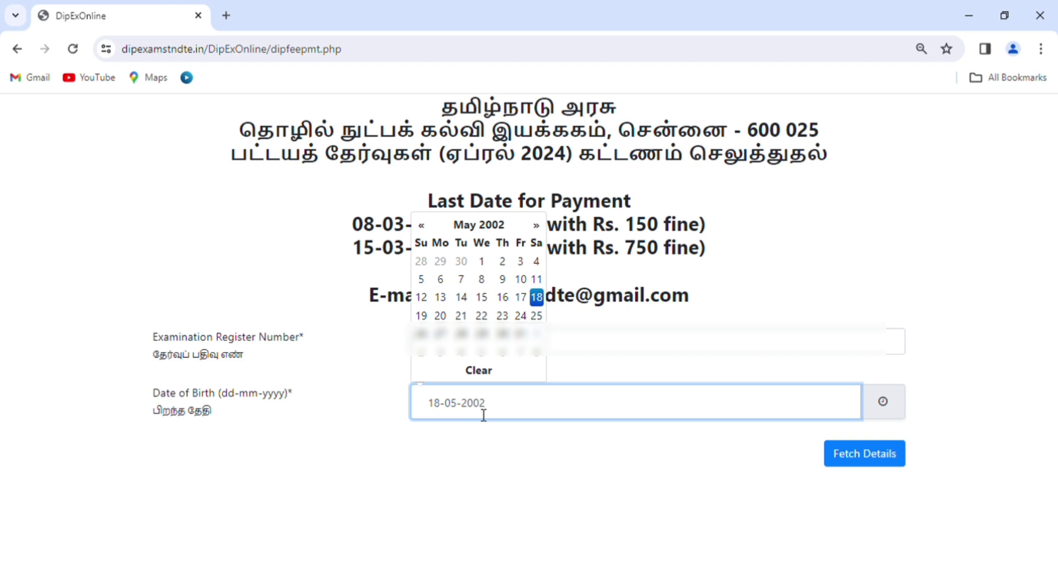
{"action": "left_click", "coordinate": [503, 458]}
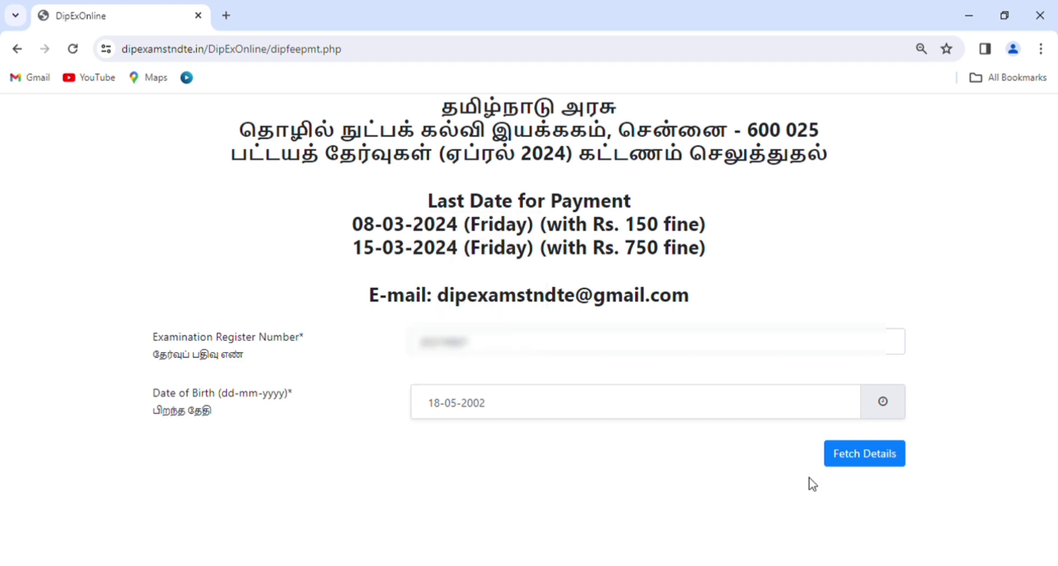
- Fetch the candidate's exam details (semester 6, regulation M) and scroll down to the empty contact fields
{"action": "left_click", "coordinate": [882, 467]}
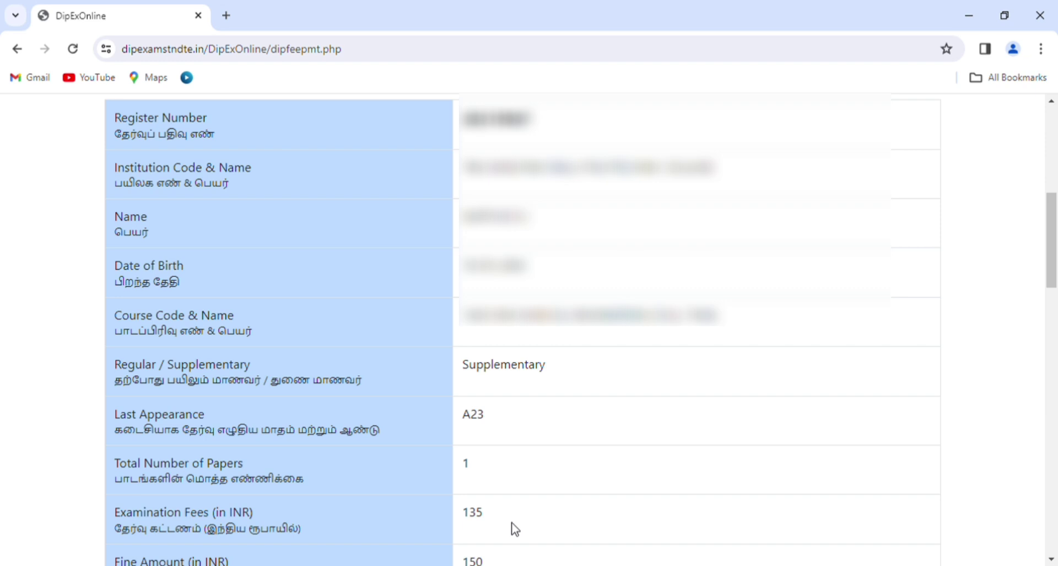
{"action": "scroll", "coordinate": [515, 528], "scroll_direction": "down", "scroll_amount": 7}
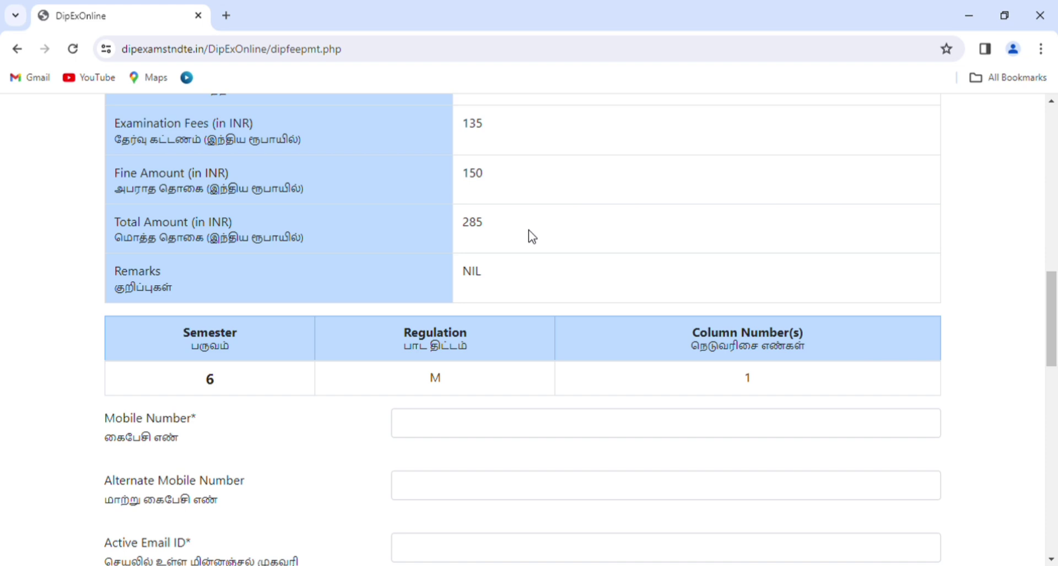
{"action": "scroll", "coordinate": [405, 208], "scroll_direction": "down", "scroll_amount": 4}
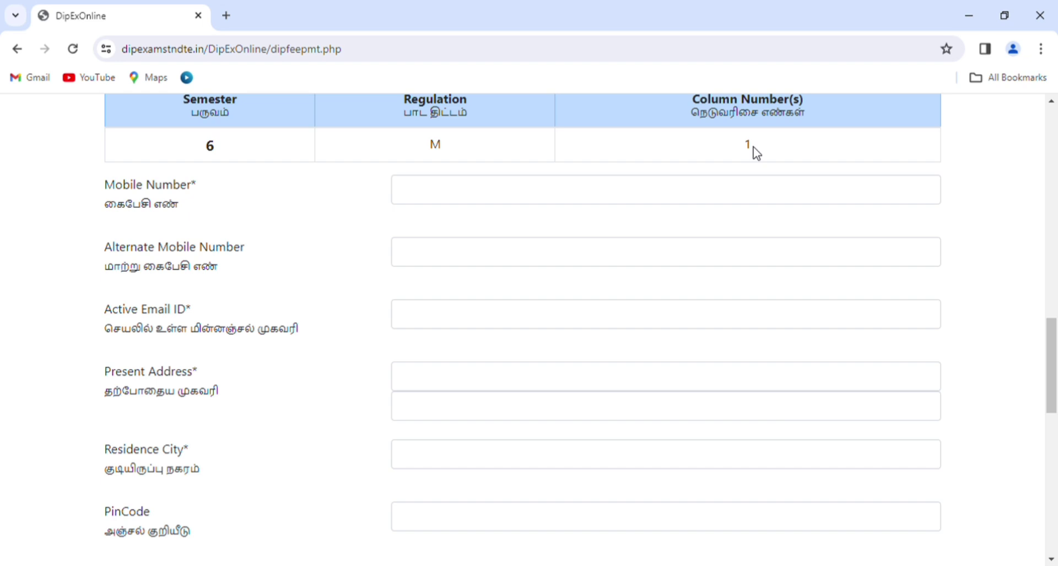
{"action": "scroll", "coordinate": [583, 253], "scroll_direction": "down", "scroll_amount": 1}
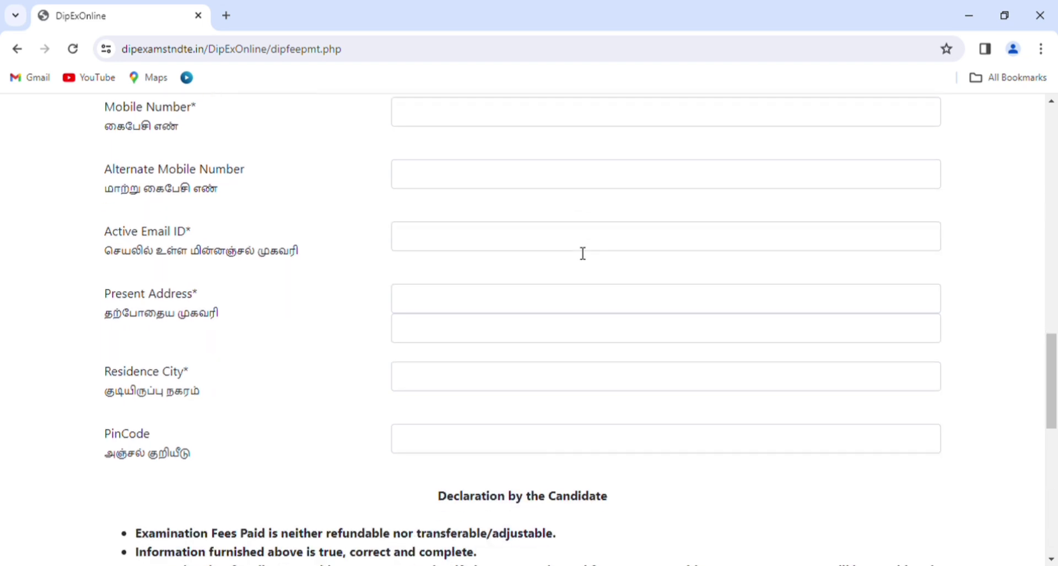
- Fill in the candidate's mobile number, e-mail, two address lines, residence city and PinCode
{"action": "left_click", "coordinate": [511, 126]}
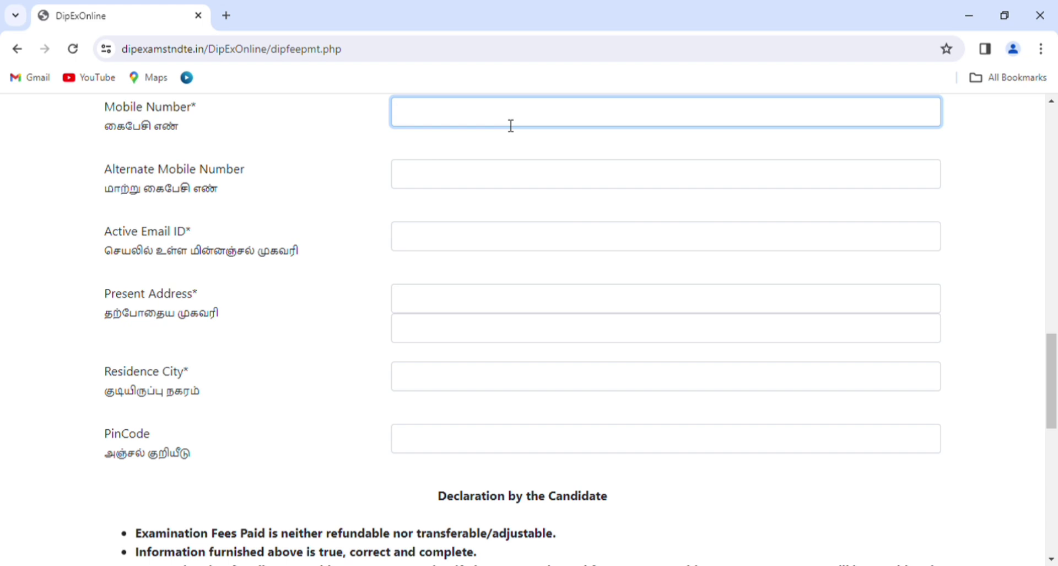
{"action": "type", "text": "9"}
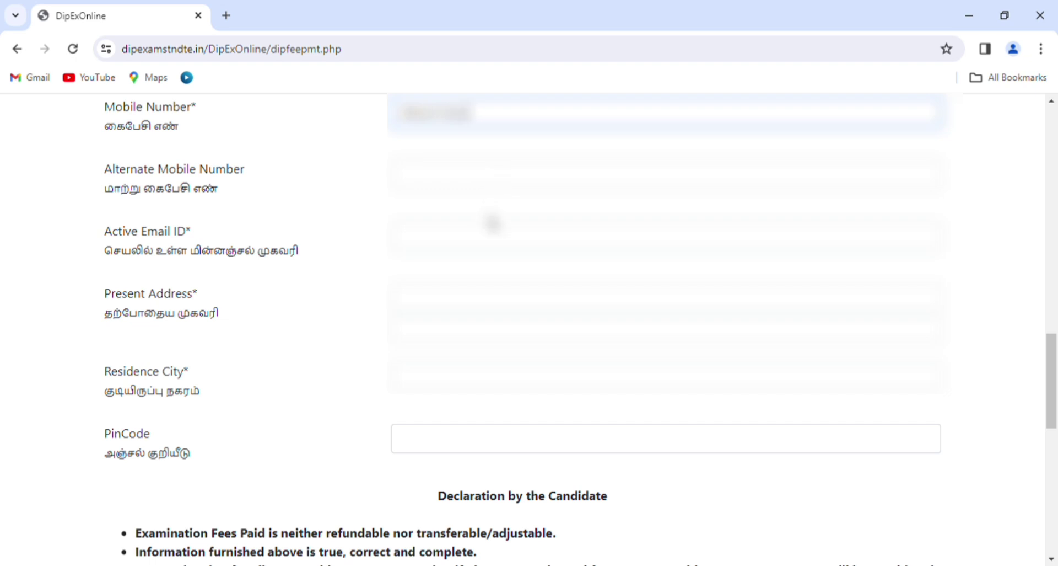
{"action": "left_click", "coordinate": [499, 244]}
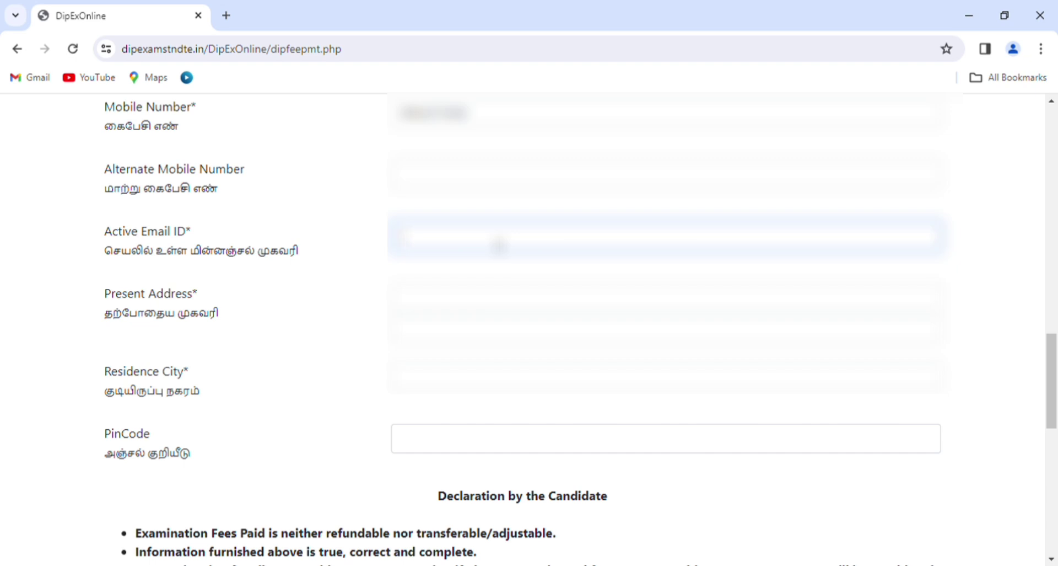
{"action": "type", "text": "s"}
{"action": "key", "text": "ctrl+v"}
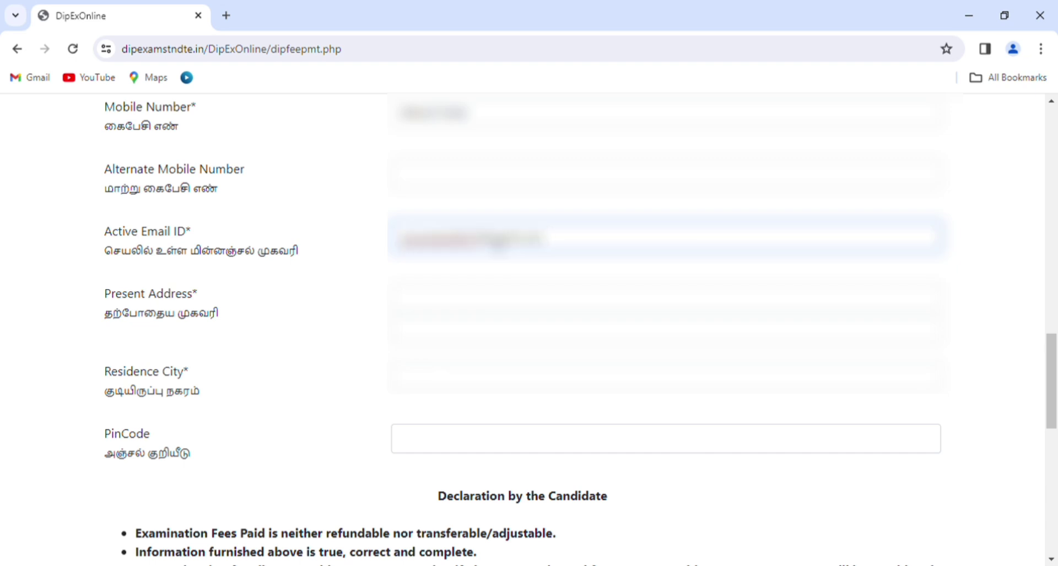
{"action": "left_click", "coordinate": [503, 302]}
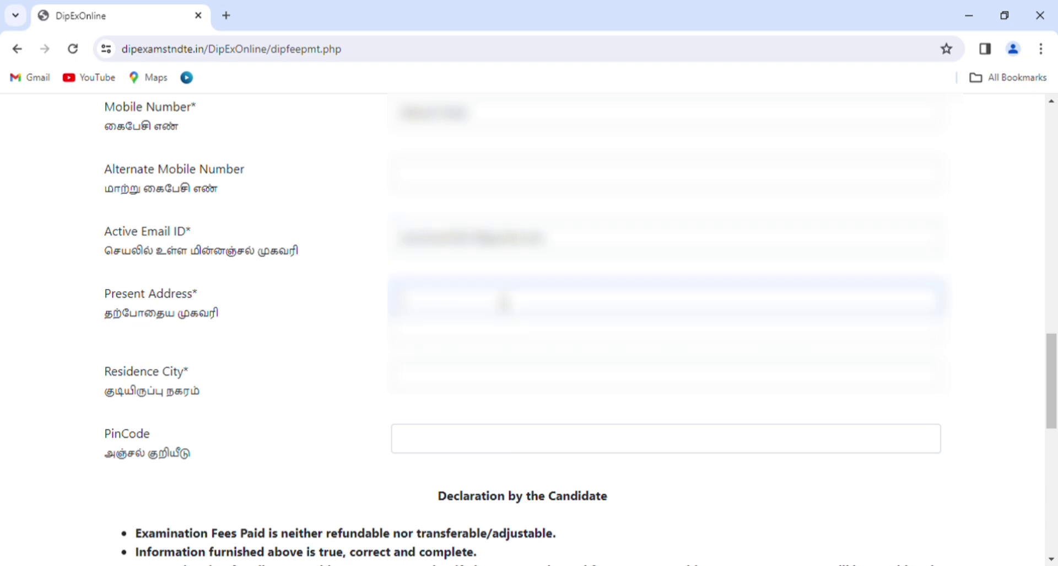
{"action": "key", "text": "ctrl+v"}
{"action": "left_click", "coordinate": [486, 382]}
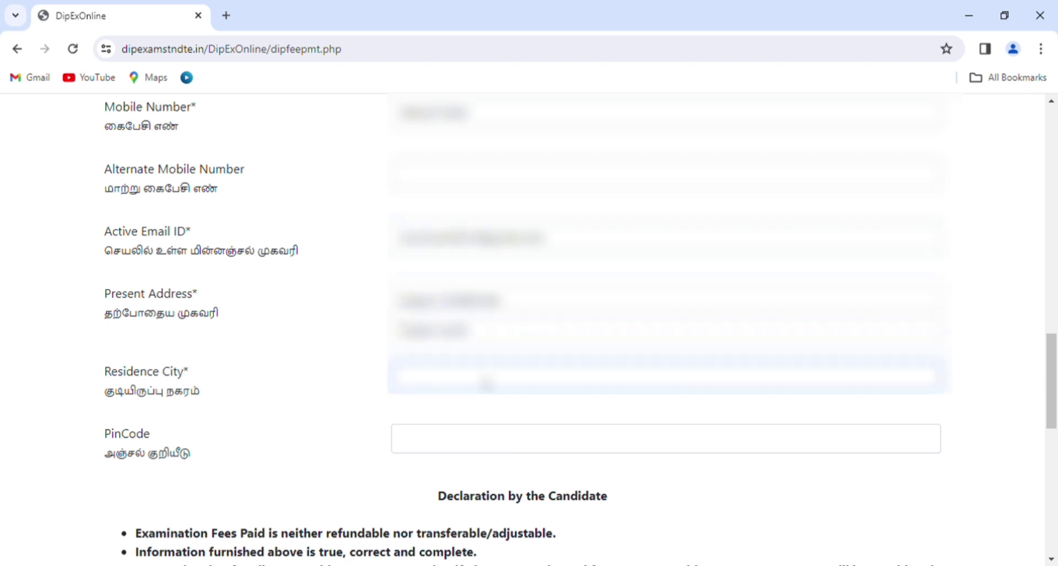
{"action": "type", "text": "Coimbatore"}
{"action": "left_click", "coordinate": [528, 453]}
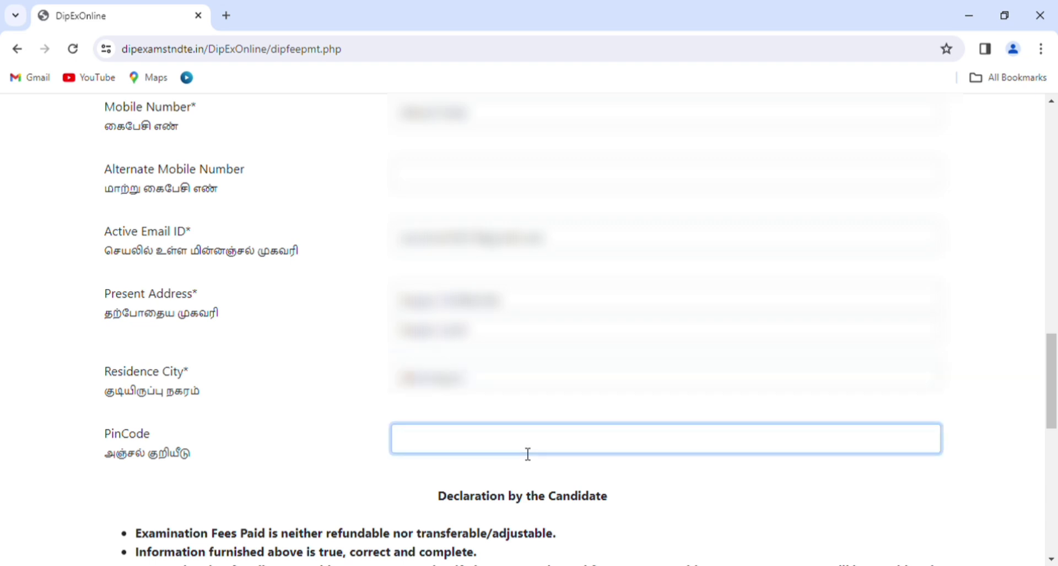
{"action": "type", "text": "636704"}
- Go past the declaration to the CCAvenue payment page showing a total of INR 285.00
{"action": "scroll", "coordinate": [562, 477], "scroll_direction": "down", "scroll_amount": 7}
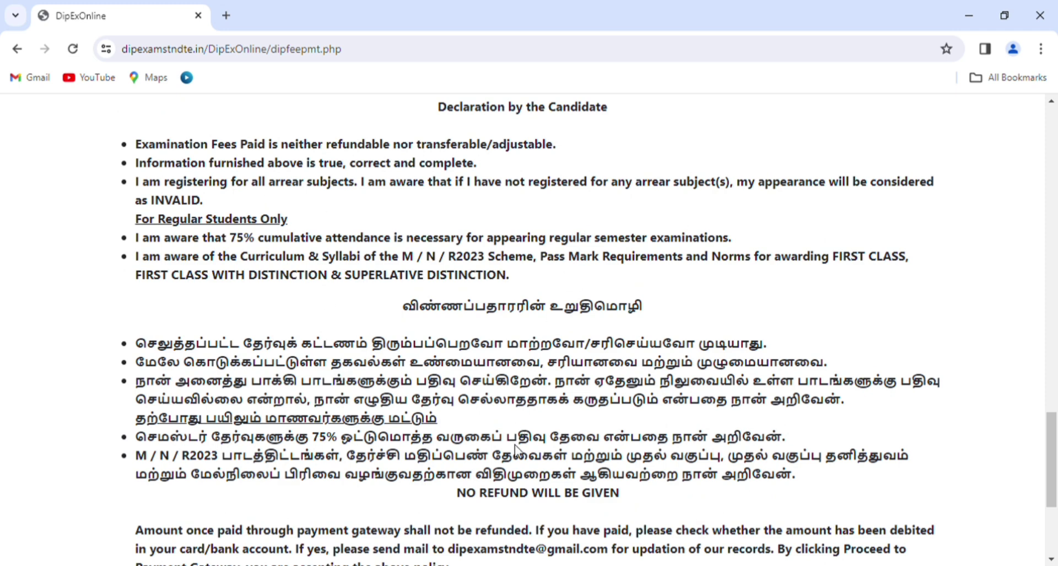
{"action": "scroll", "coordinate": [514, 445], "scroll_direction": "down", "scroll_amount": 4}
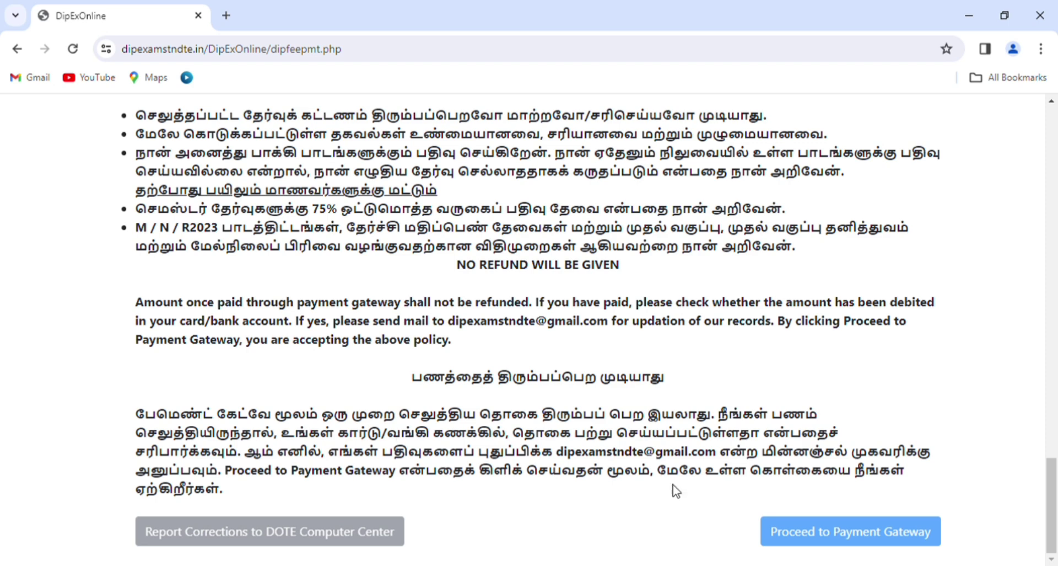
{"action": "left_click", "coordinate": [835, 543]}
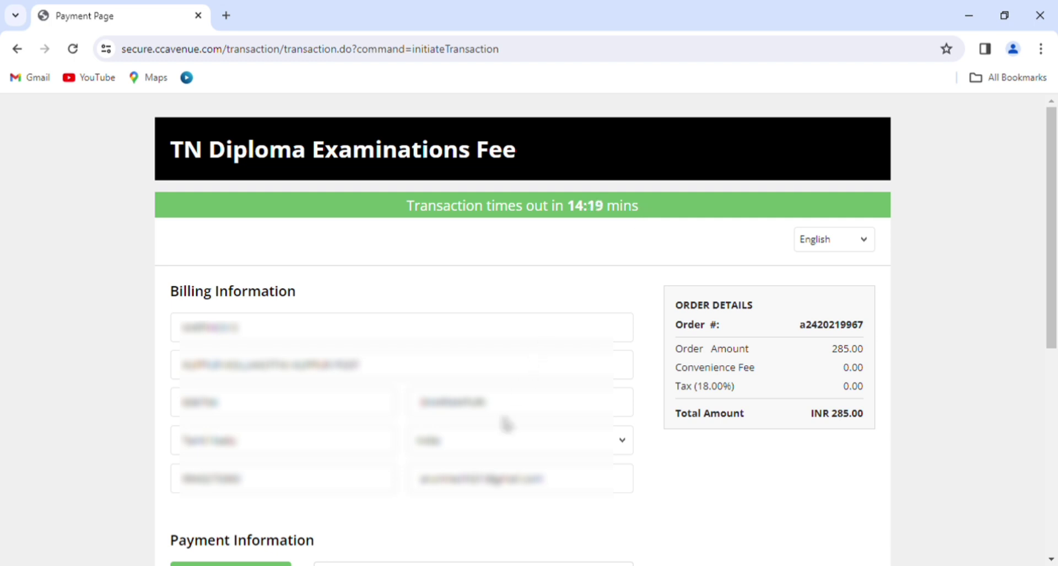
- Pay the INR 285 fee by UPI, generating a QR code to scan with a phone
{"action": "scroll", "coordinate": [507, 425], "scroll_direction": "down", "scroll_amount": 7}
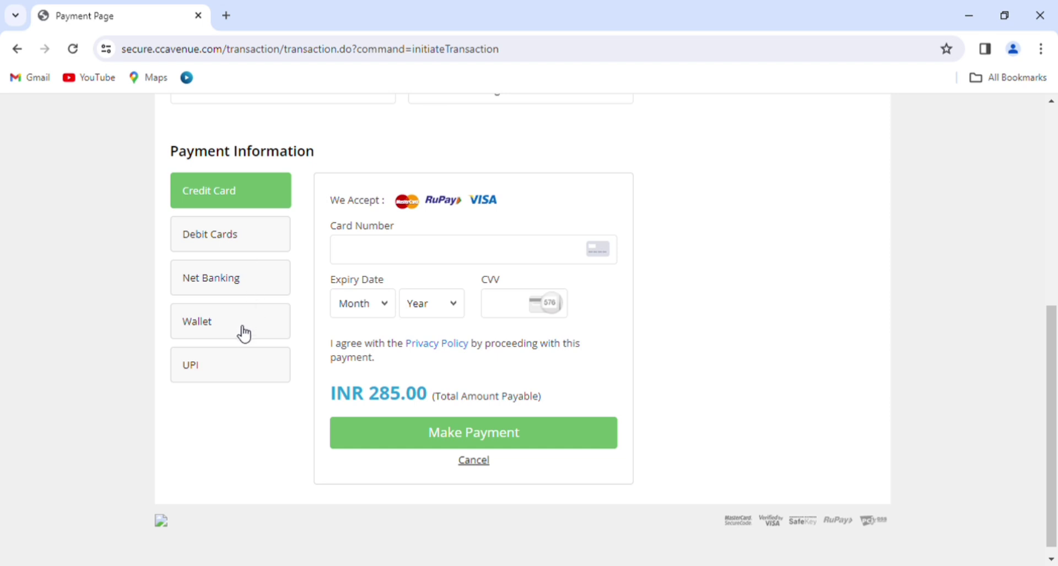
{"action": "left_click", "coordinate": [216, 374]}
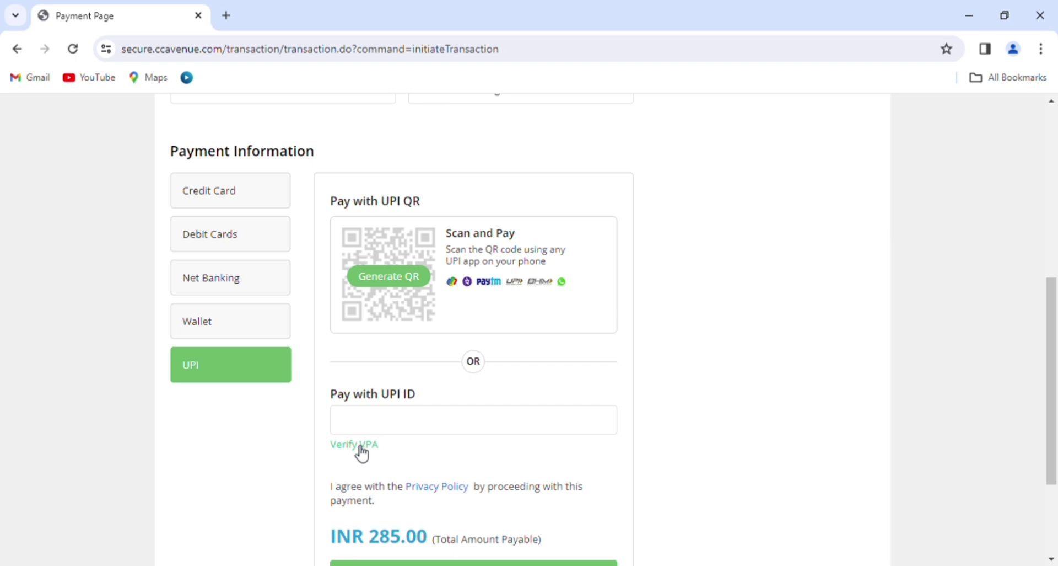
{"action": "left_click", "coordinate": [369, 423]}
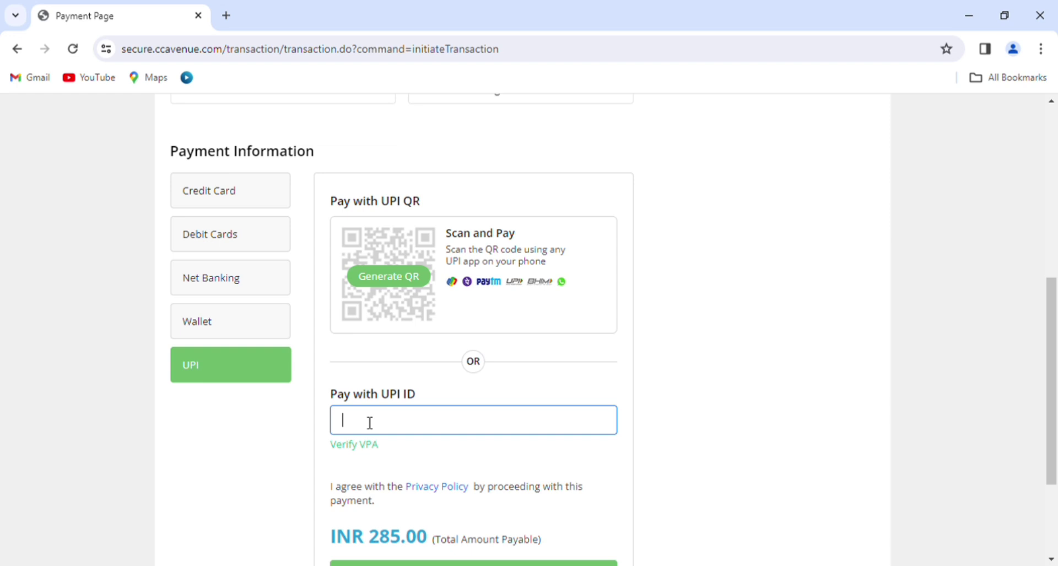
{"action": "left_click", "coordinate": [396, 284]}
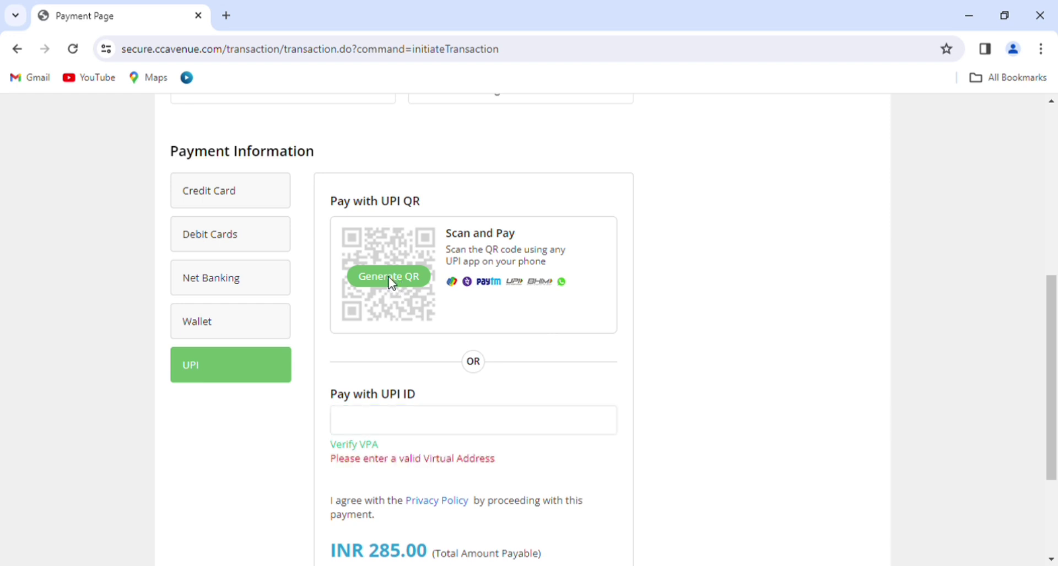
{"action": "left_click", "coordinate": [392, 282]}
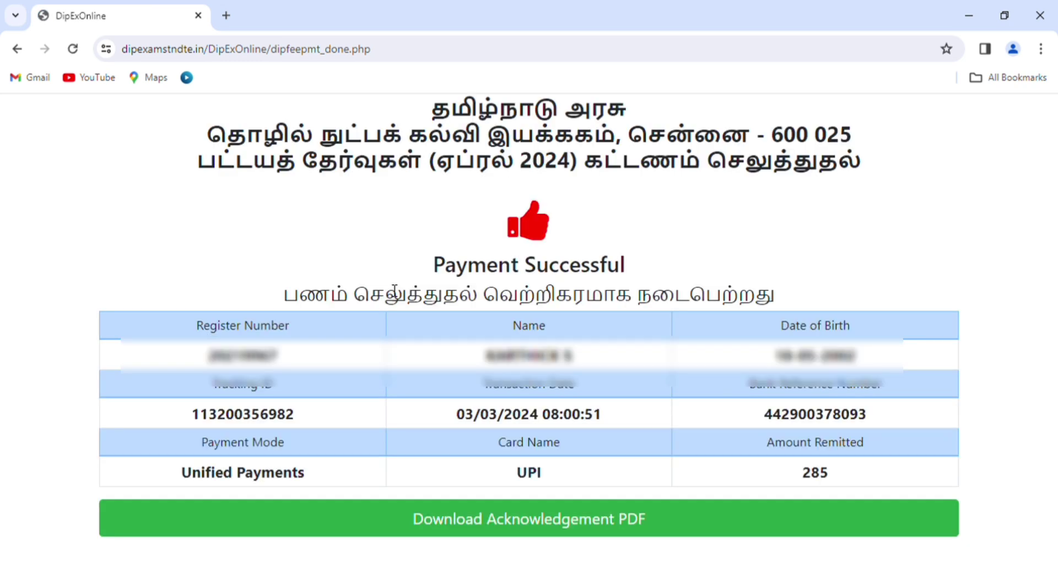
- Download the acknowledgement PDF for the 285 fee payment from the Payment Successful page
{"action": "left_click_drag", "start_coordinate": [433, 266], "coordinate": [647, 277]}
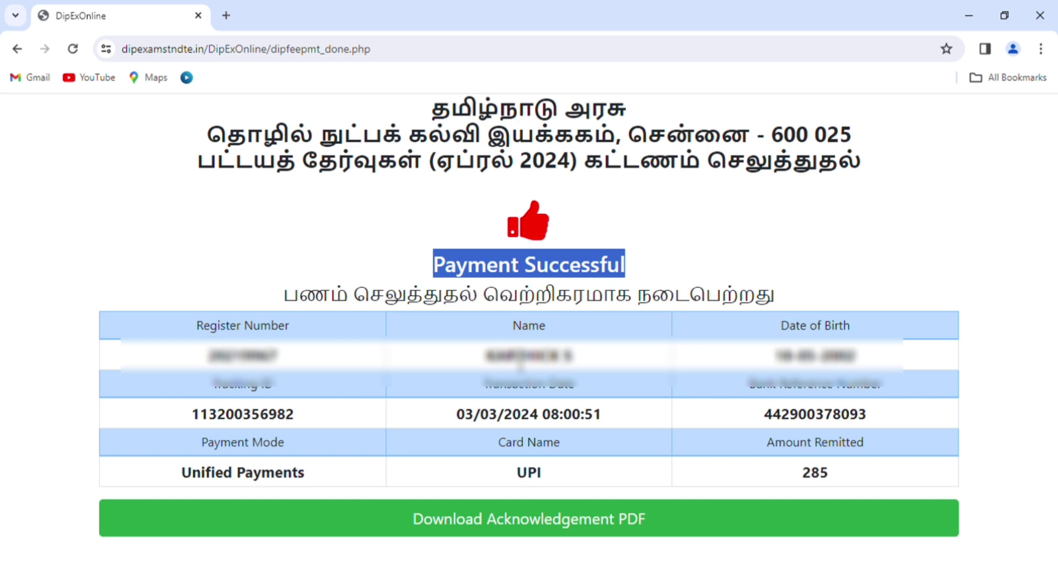
{"action": "left_click", "coordinate": [524, 518]}
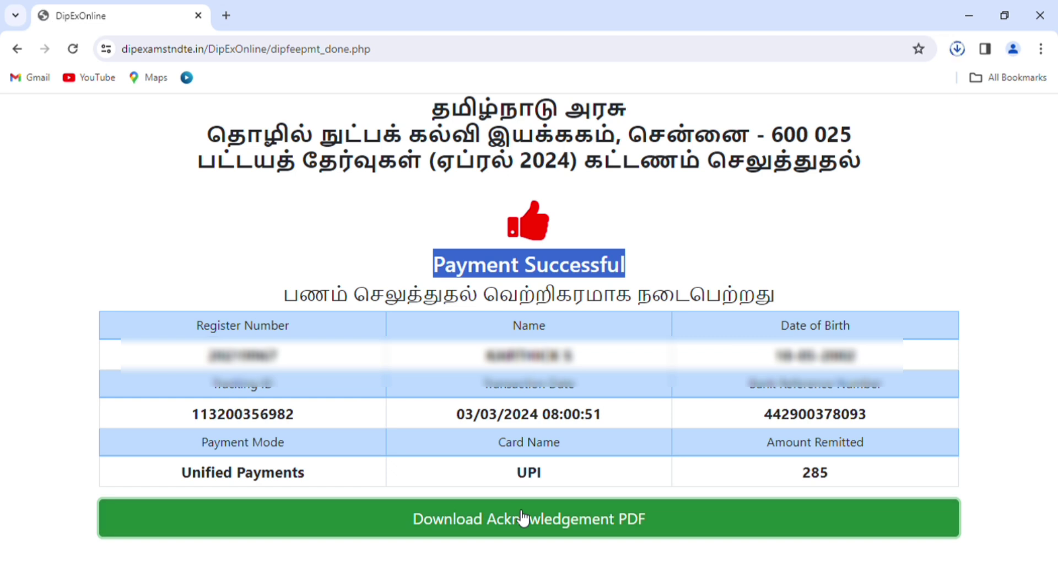